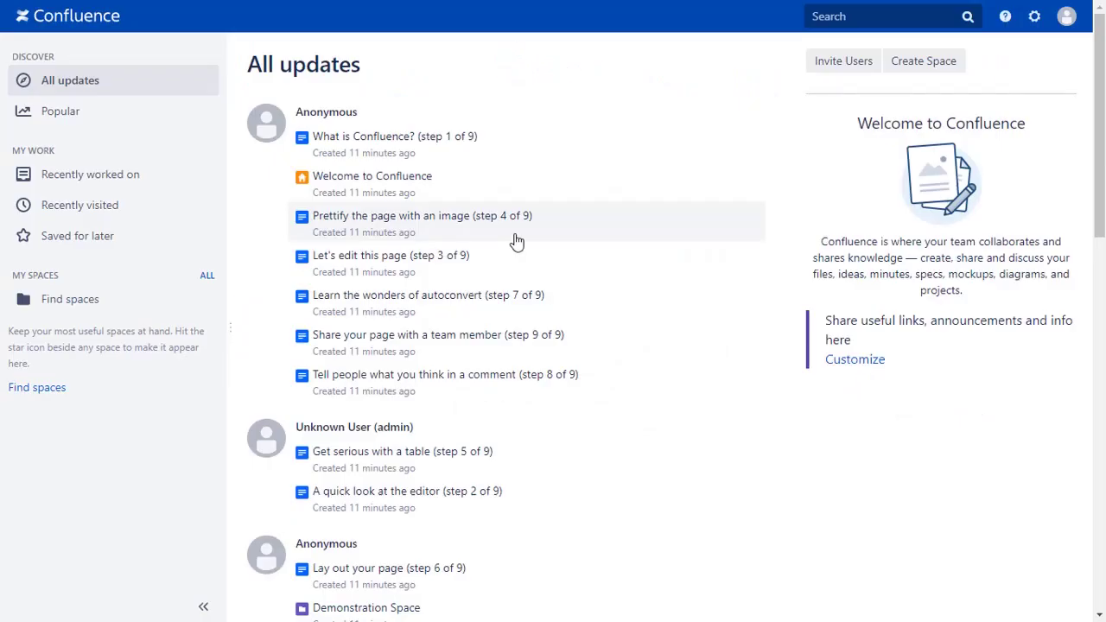
From Manage apps, search the Confluence marketplace's new apps for 'oauth sso'
{"action": "left_click", "coordinate": [1041, 32]}
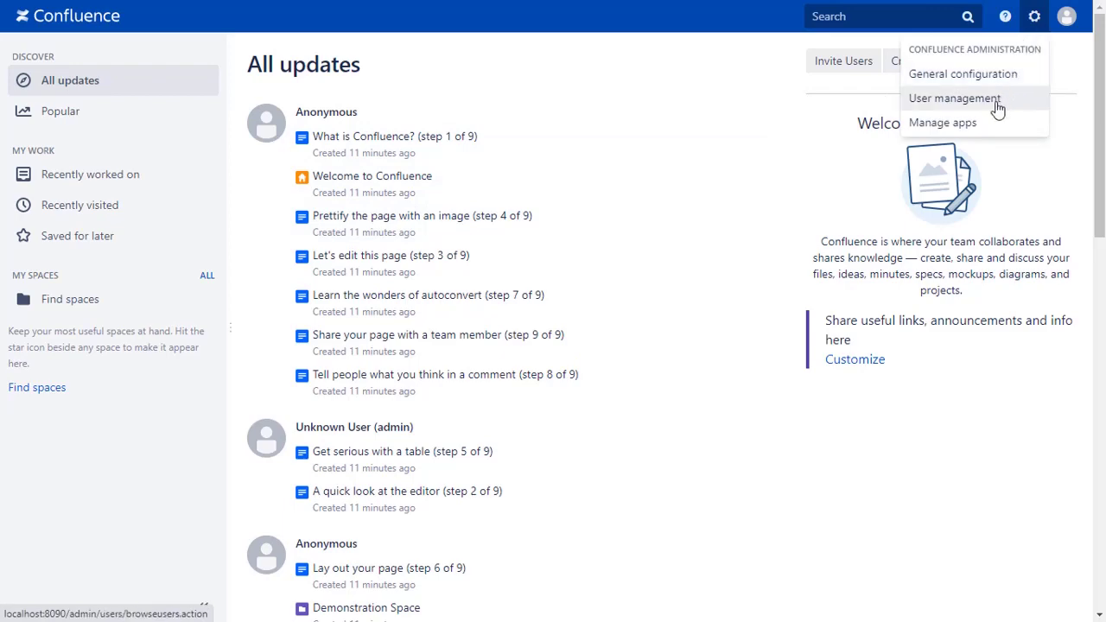
{"action": "left_click", "coordinate": [976, 126]}
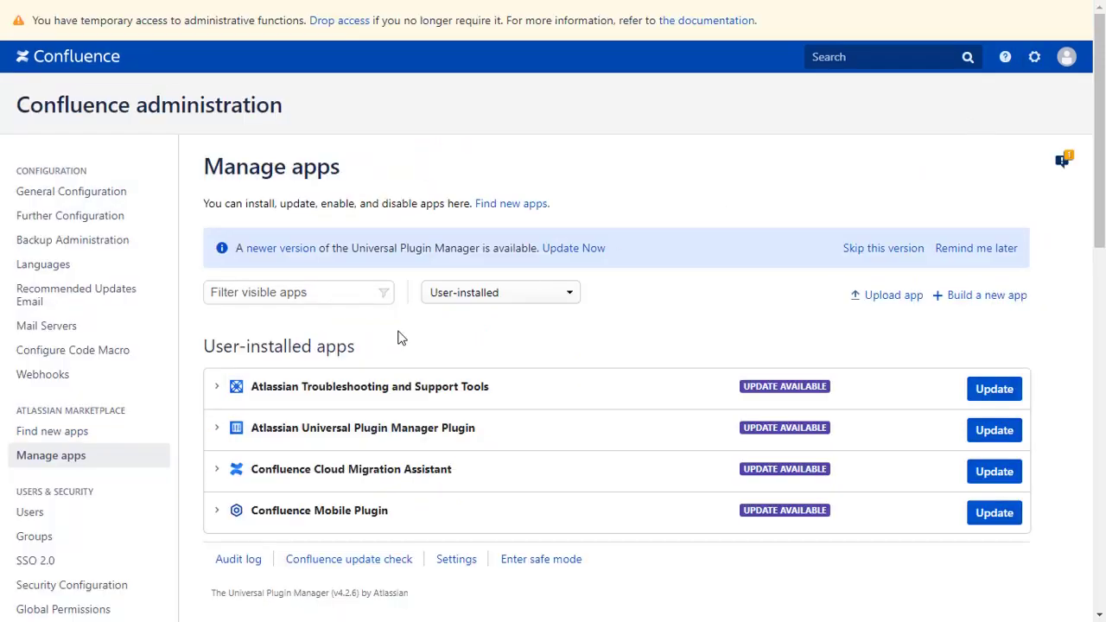
{"action": "left_click", "coordinate": [87, 437]}
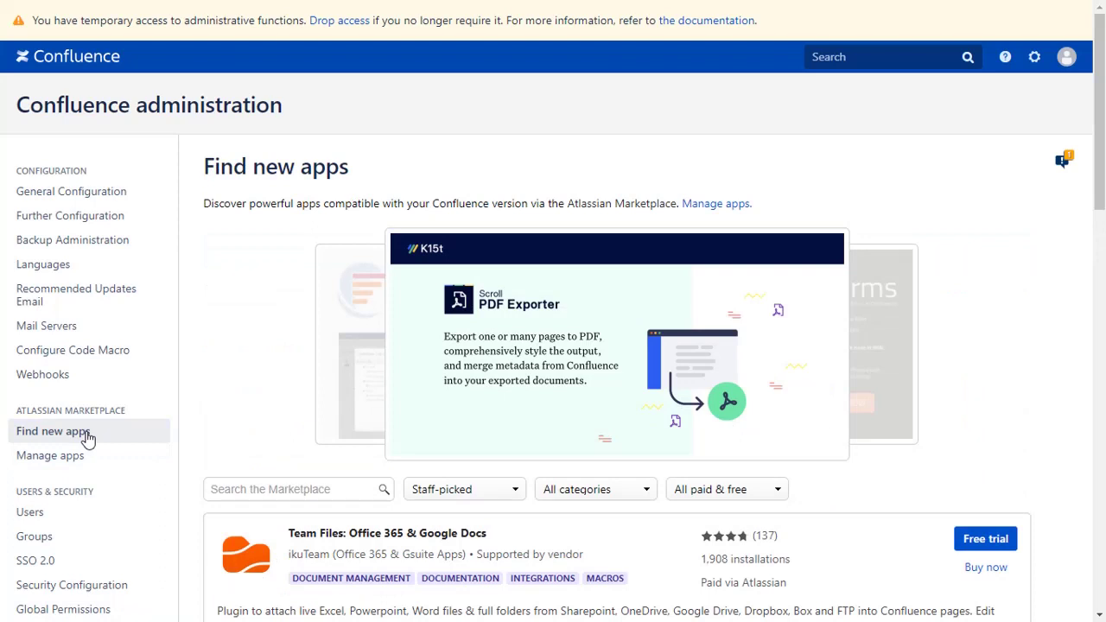
{"action": "left_click", "coordinate": [234, 488]}
{"action": "type", "text": "oauth sso"}
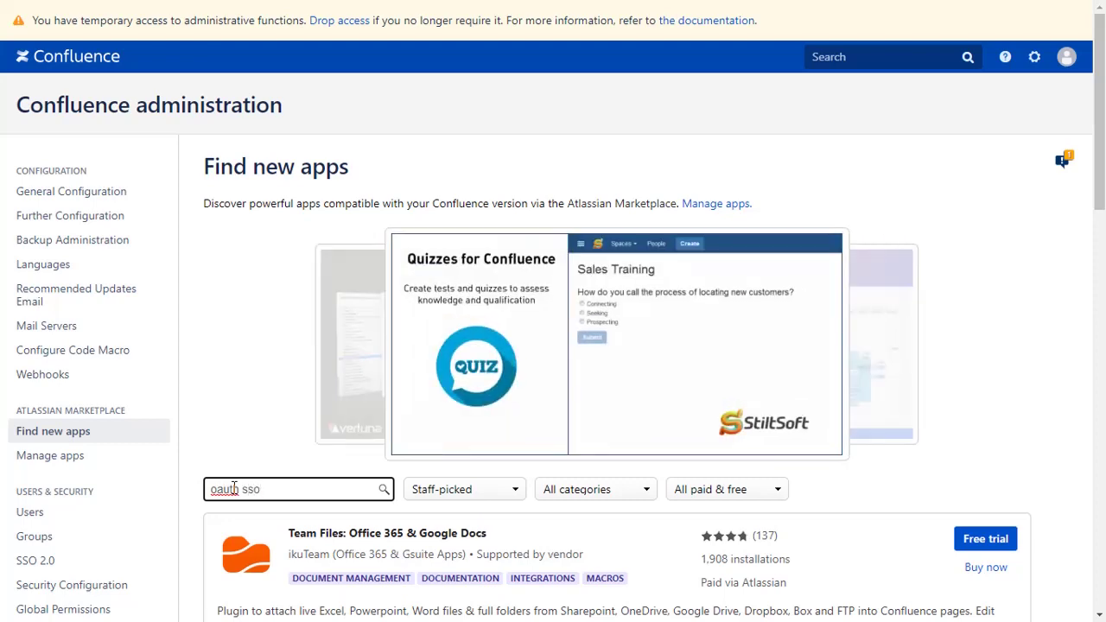
Start a free trial of the miniOrange OAuth/OpenID Connect SSO app and confirm installation
{"action": "scroll", "coordinate": [235, 490], "scroll_direction": "down", "scroll_amount": 1}
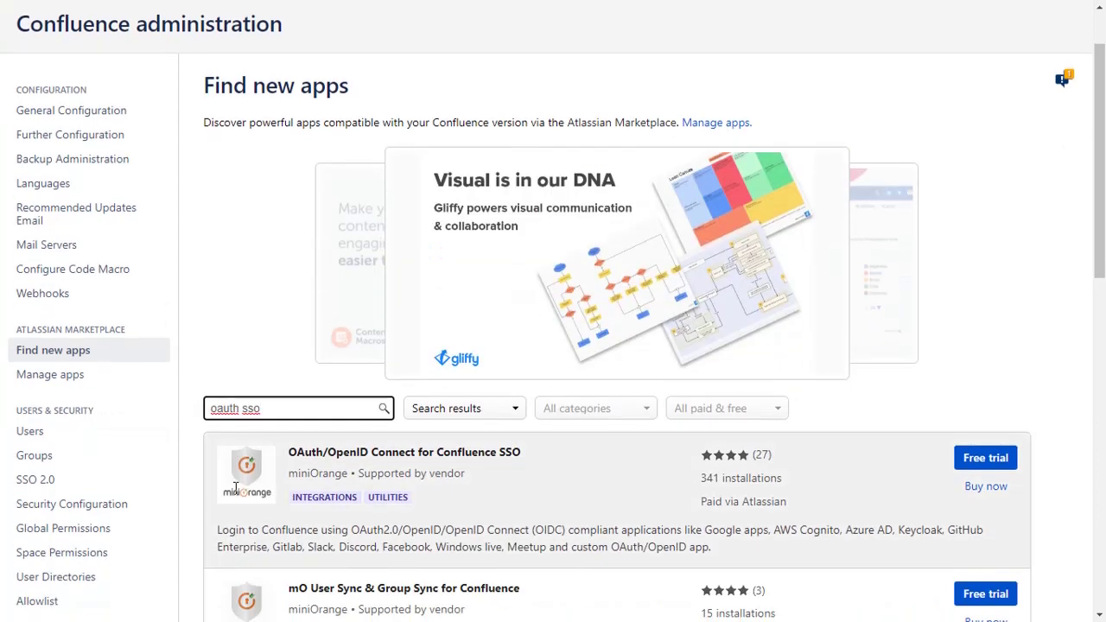
{"action": "left_click", "coordinate": [968, 463]}
{"action": "left_click", "coordinate": [557, 226]}
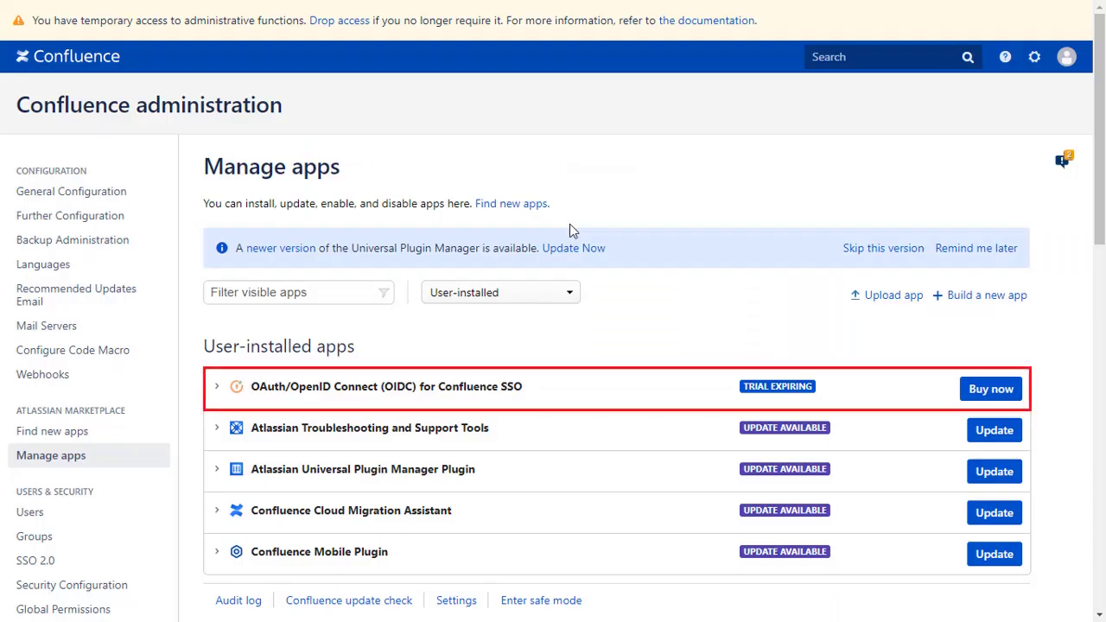
Open miniOrange OAuth Client from the admin sidebar and select Gitlab as the application
{"action": "scroll", "coordinate": [569, 226], "scroll_direction": "down", "scroll_amount": 2}
{"action": "scroll", "coordinate": [569, 227], "scroll_direction": "down", "scroll_amount": 4}
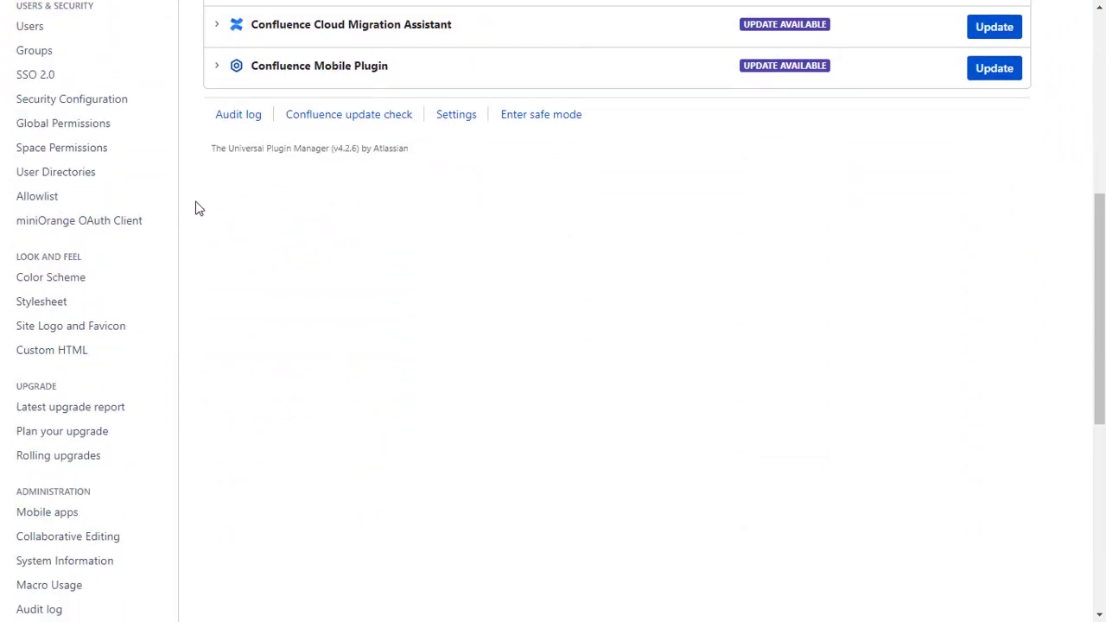
{"action": "left_click", "coordinate": [143, 227]}
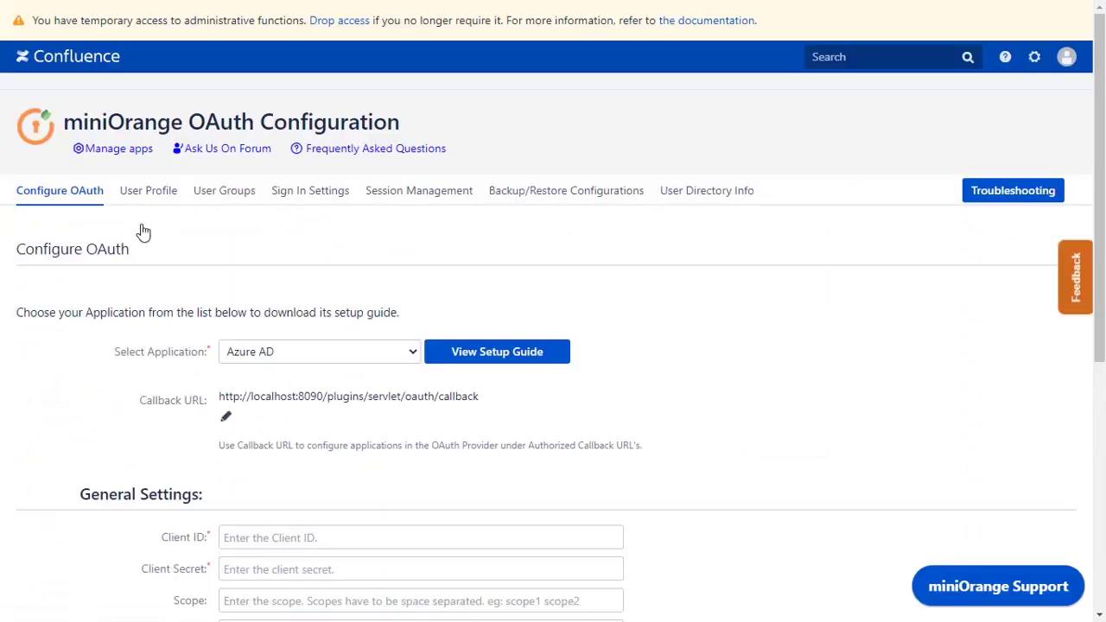
{"action": "scroll", "coordinate": [144, 232], "scroll_direction": "down", "scroll_amount": 3}
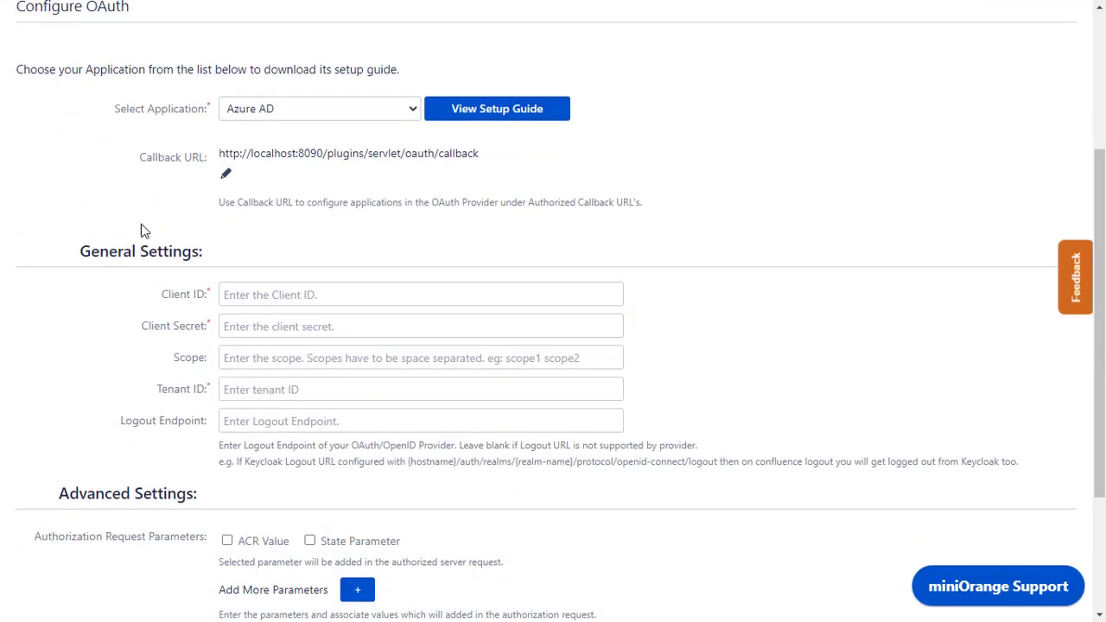
{"action": "left_click", "coordinate": [250, 111]}
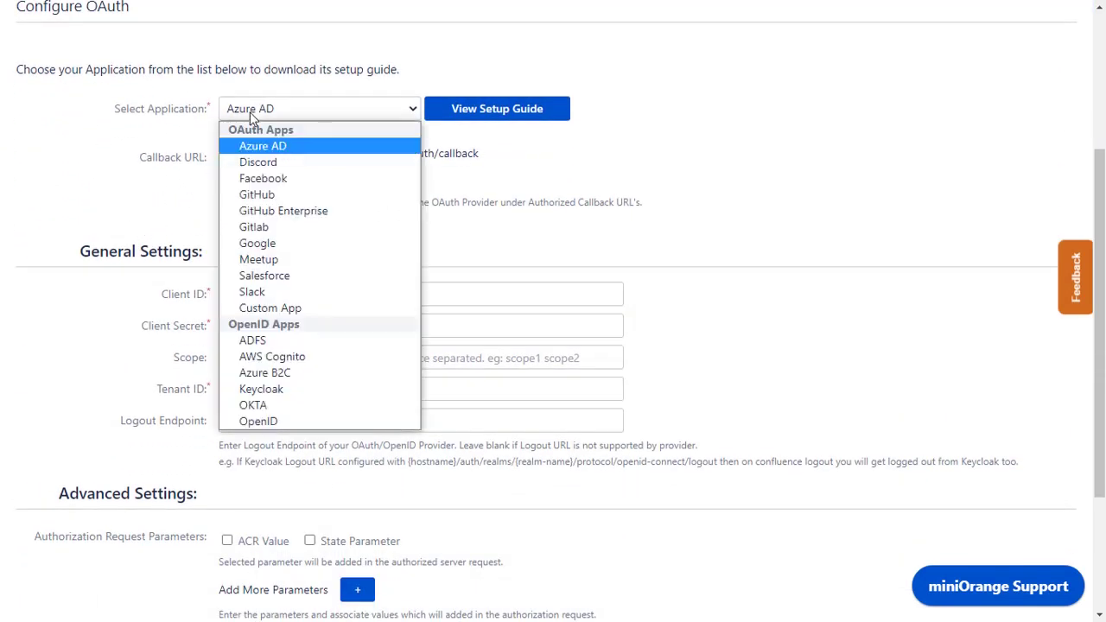
{"action": "left_click", "coordinate": [252, 228]}
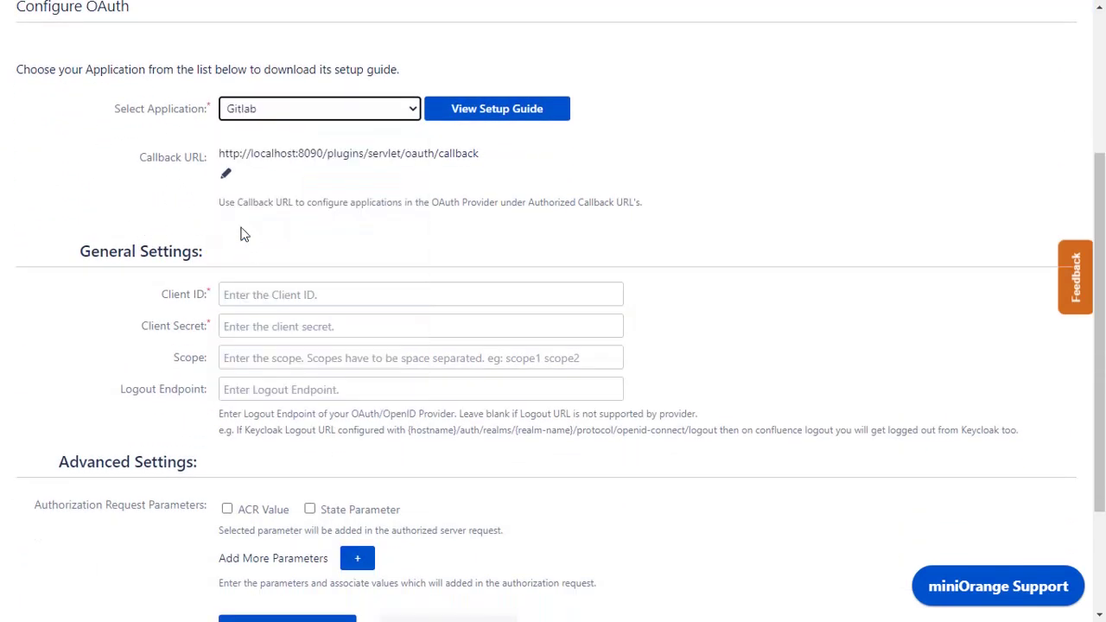
Open the miniOrange GitLab SSO setup guide and scroll down to Step 1
{"action": "left_click", "coordinate": [507, 120]}
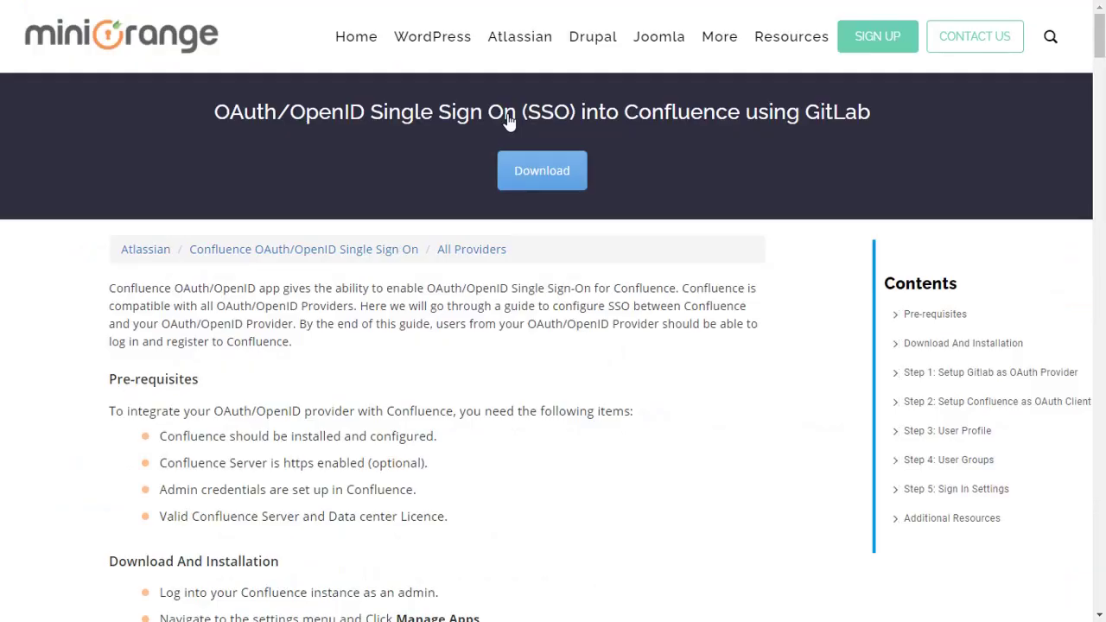
{"action": "scroll", "coordinate": [521, 356], "scroll_direction": "down", "scroll_amount": 2}
{"action": "scroll", "coordinate": [519, 354], "scroll_direction": "down", "scroll_amount": 4}
{"action": "scroll", "coordinate": [519, 353], "scroll_direction": "down", "scroll_amount": 4}
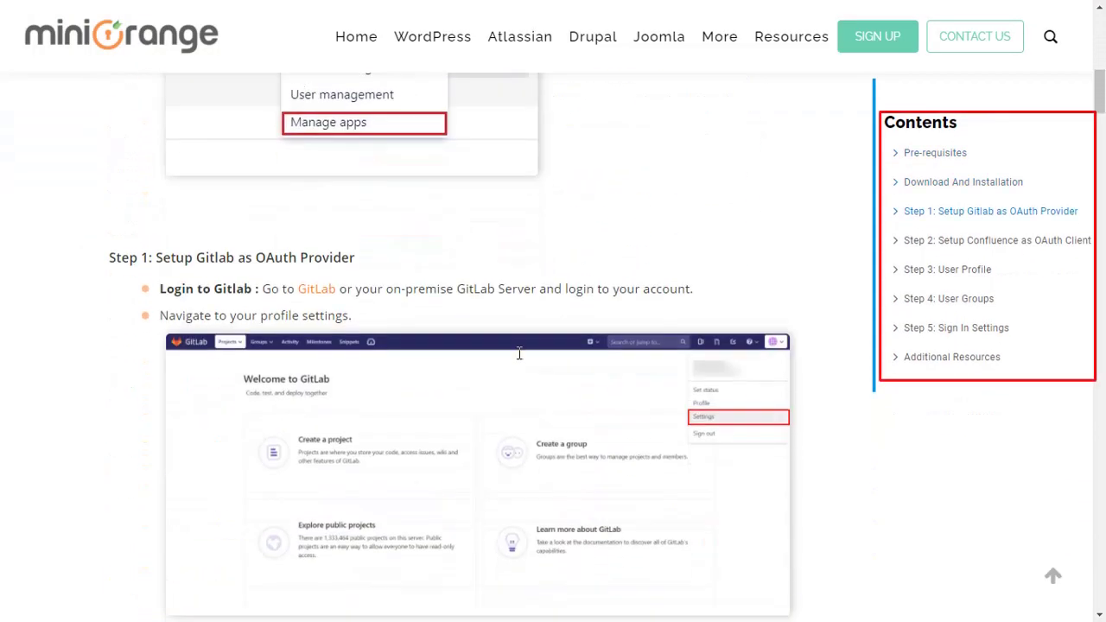
{"action": "scroll", "coordinate": [520, 353], "scroll_direction": "down", "scroll_amount": 3}
{"action": "scroll", "coordinate": [519, 353], "scroll_direction": "down", "scroll_amount": 3}
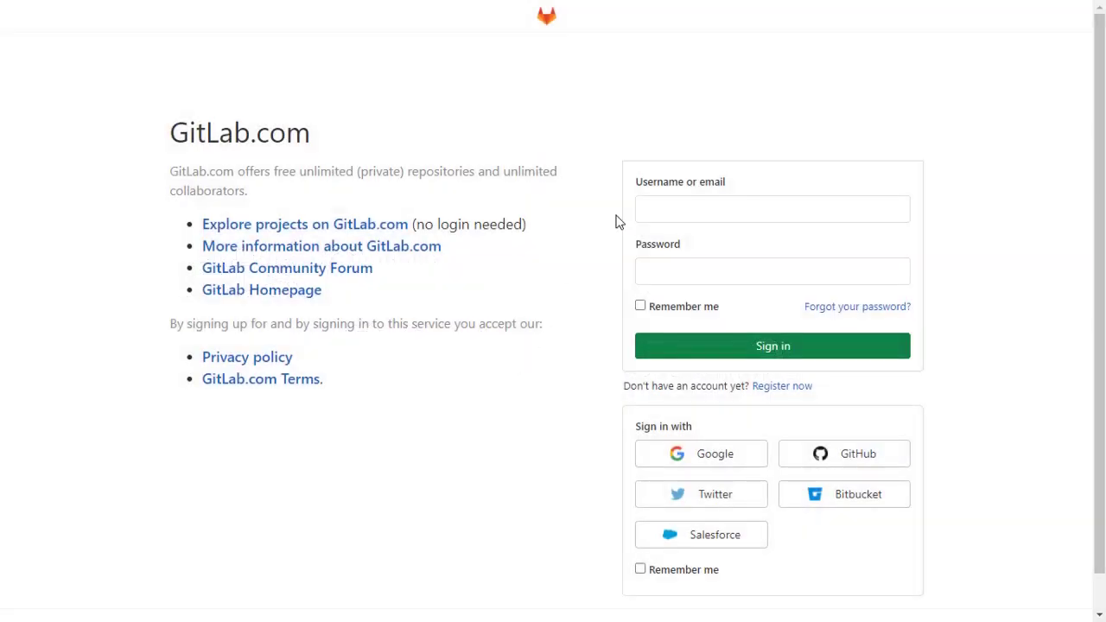
Sign in to GitLab.com with the account username and password
{"action": "left_click", "coordinate": [657, 210]}
{"action": "left_click", "coordinate": [679, 275]}
{"action": "type", "text": "•••••••••••"}
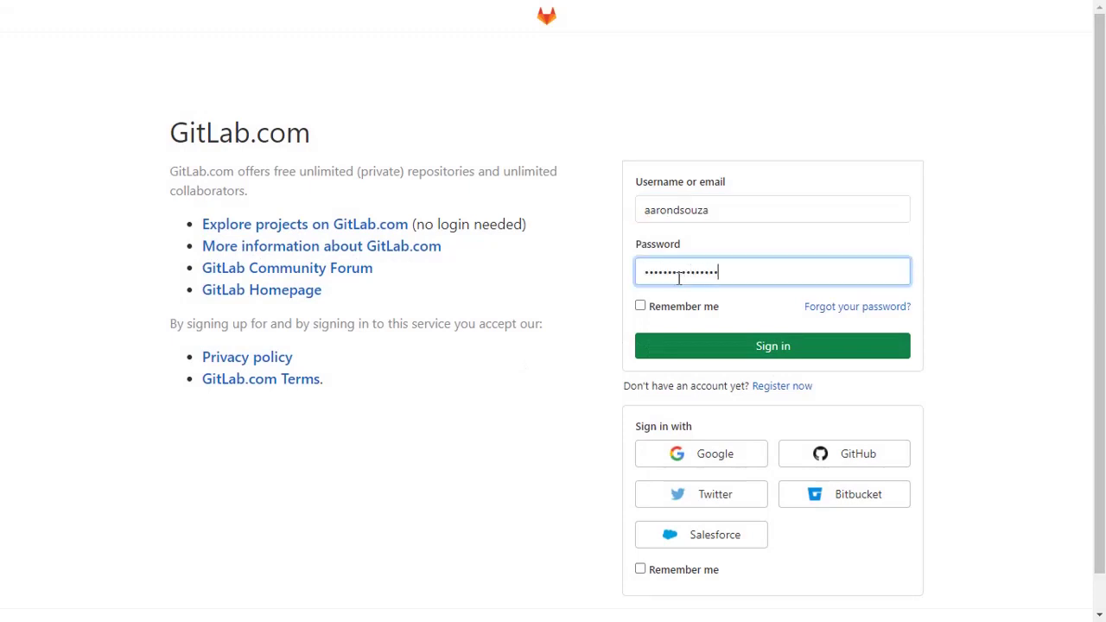
{"action": "left_click", "coordinate": [784, 353]}
In GitLab user settings' Applications page, name a new application 'Confluence OAuth'
{"action": "left_click", "coordinate": [1048, 22]}
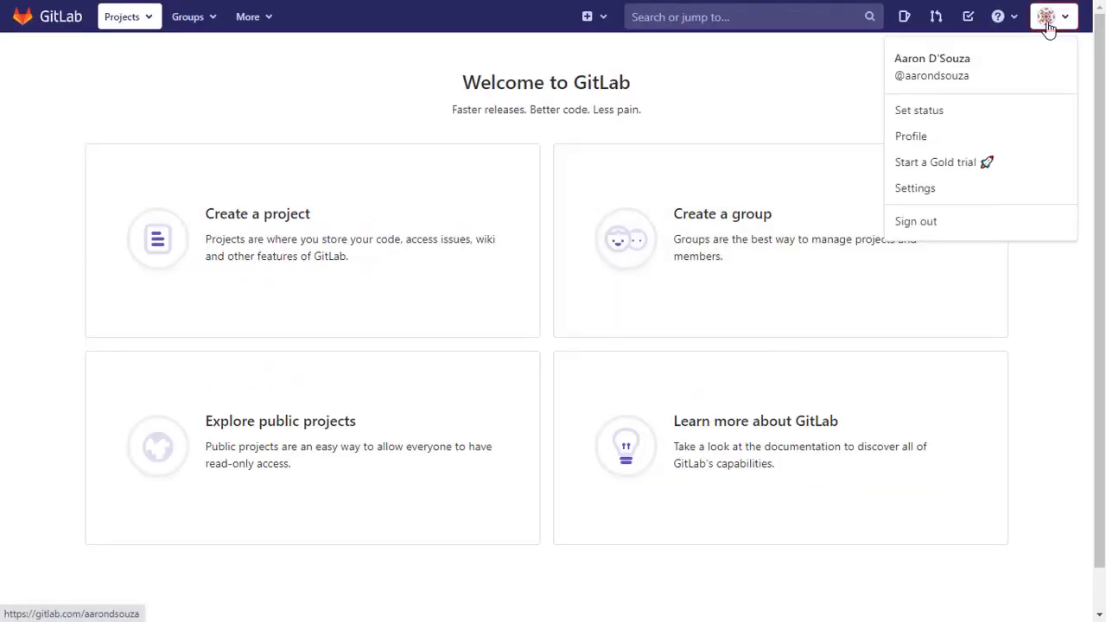
{"action": "left_click", "coordinate": [918, 187]}
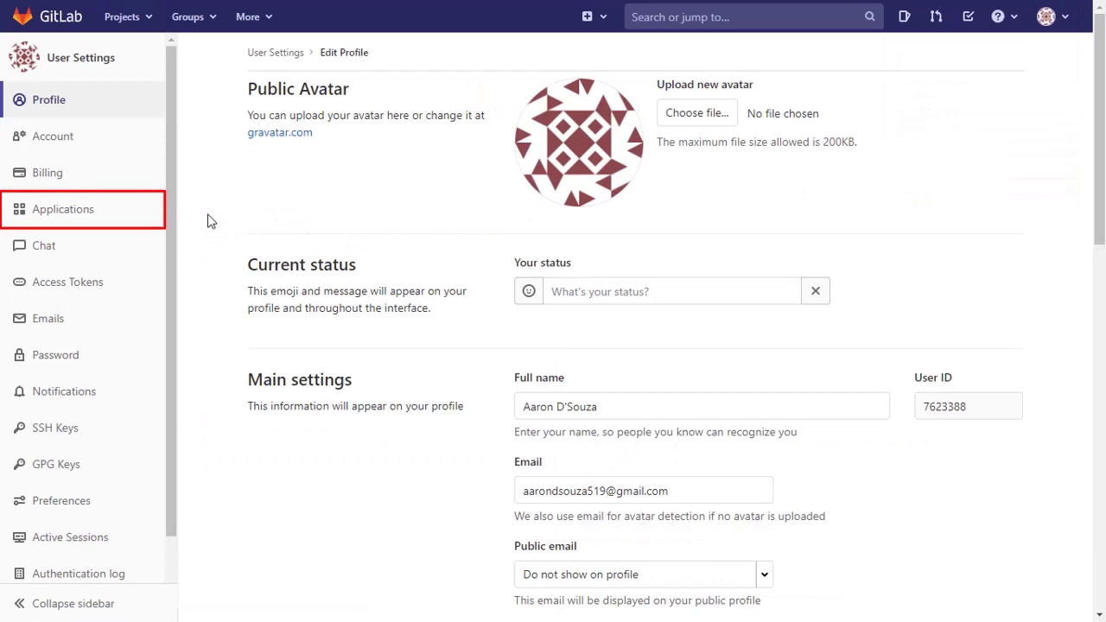
{"action": "left_click", "coordinate": [94, 215]}
{"action": "left_click", "coordinate": [547, 135]}
{"action": "type", "text": "Co"}
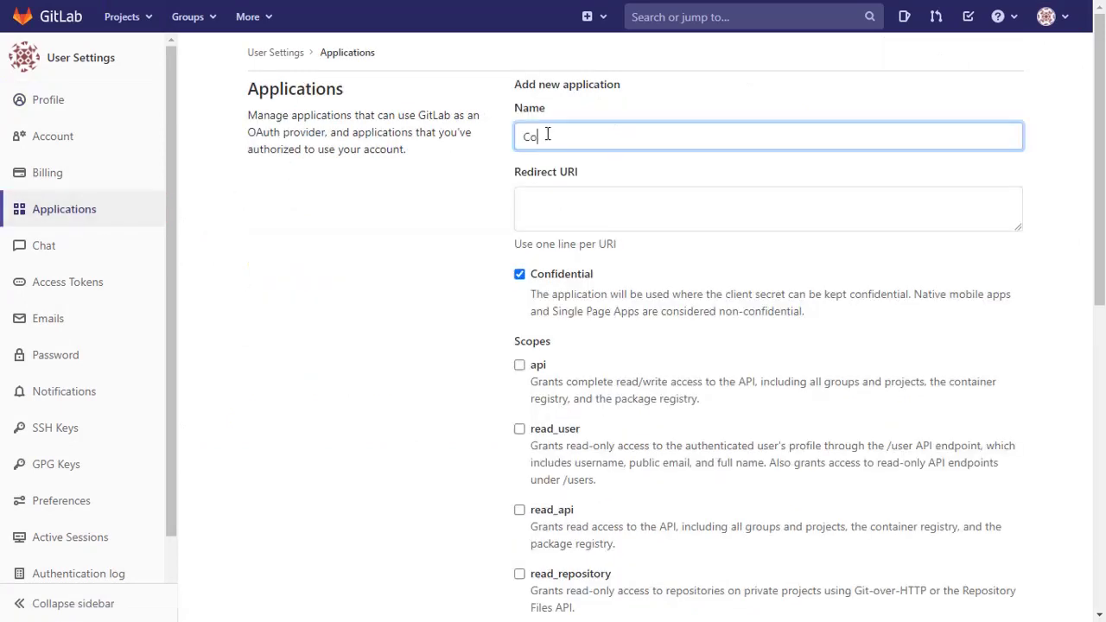
{"action": "type", "text": "nfluence OAuth"}
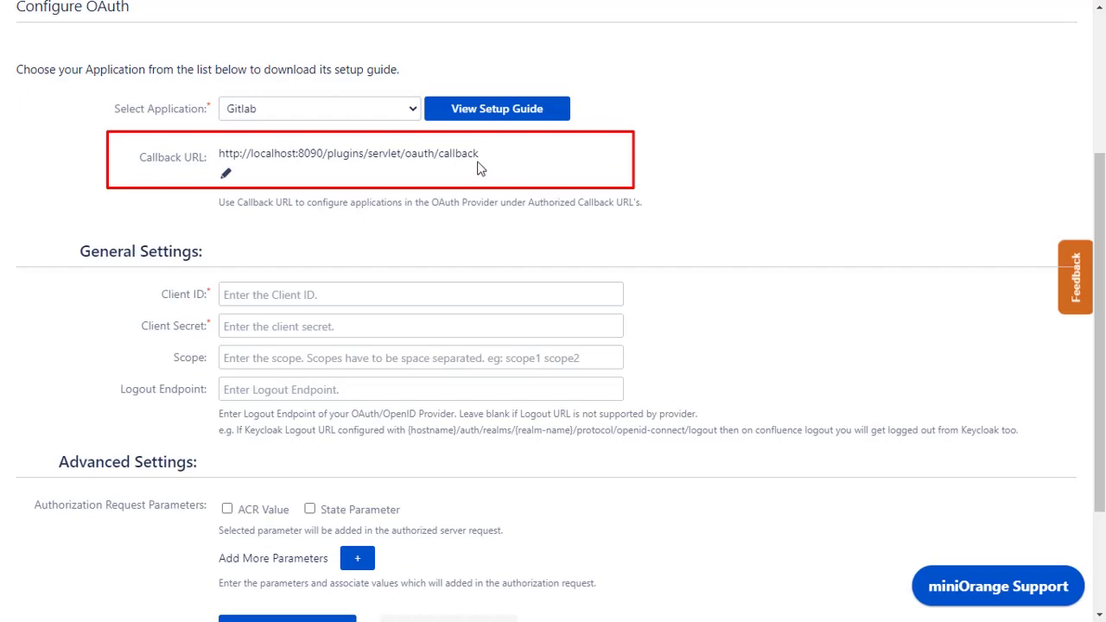
Use the Confluence callback URL as the redirect URI, grant api, openid, profile and email scopes, and save the app
{"action": "left_click", "coordinate": [480, 156]}
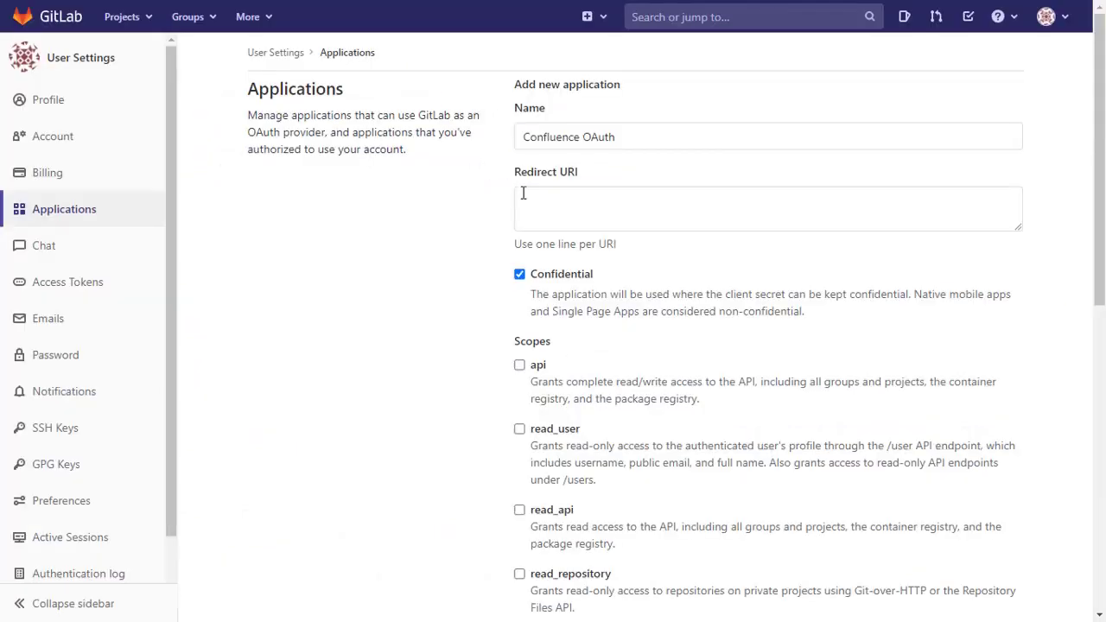
{"action": "left_click", "coordinate": [523, 194]}
{"action": "key", "text": "ctrl+v"}
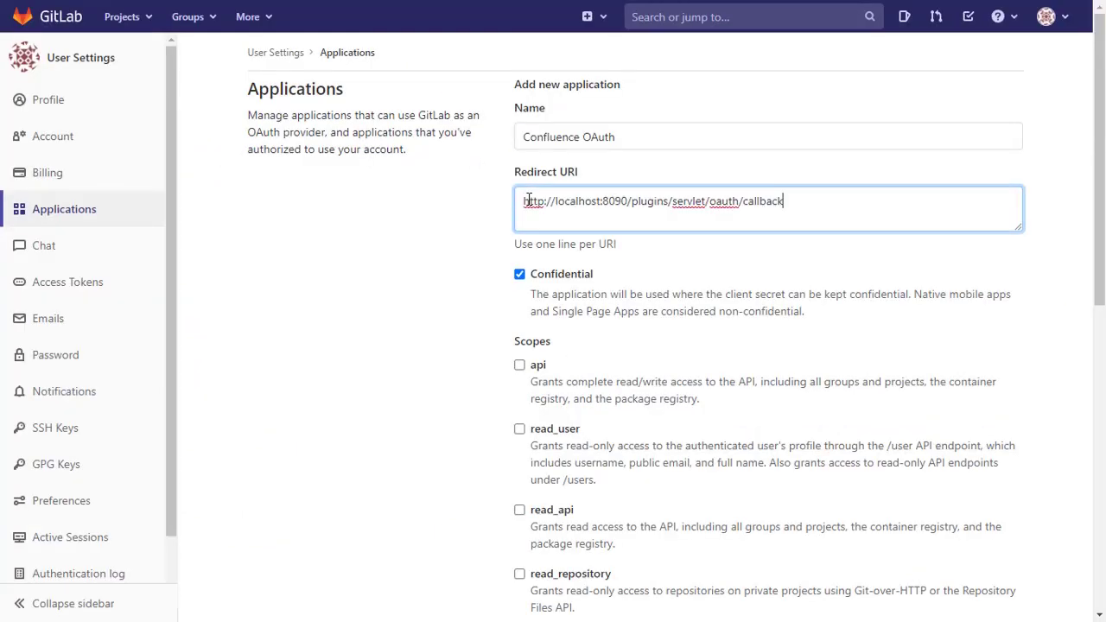
{"action": "scroll", "coordinate": [529, 201], "scroll_direction": "down", "scroll_amount": 2}
{"action": "scroll", "coordinate": [532, 203], "scroll_direction": "down", "scroll_amount": 2}
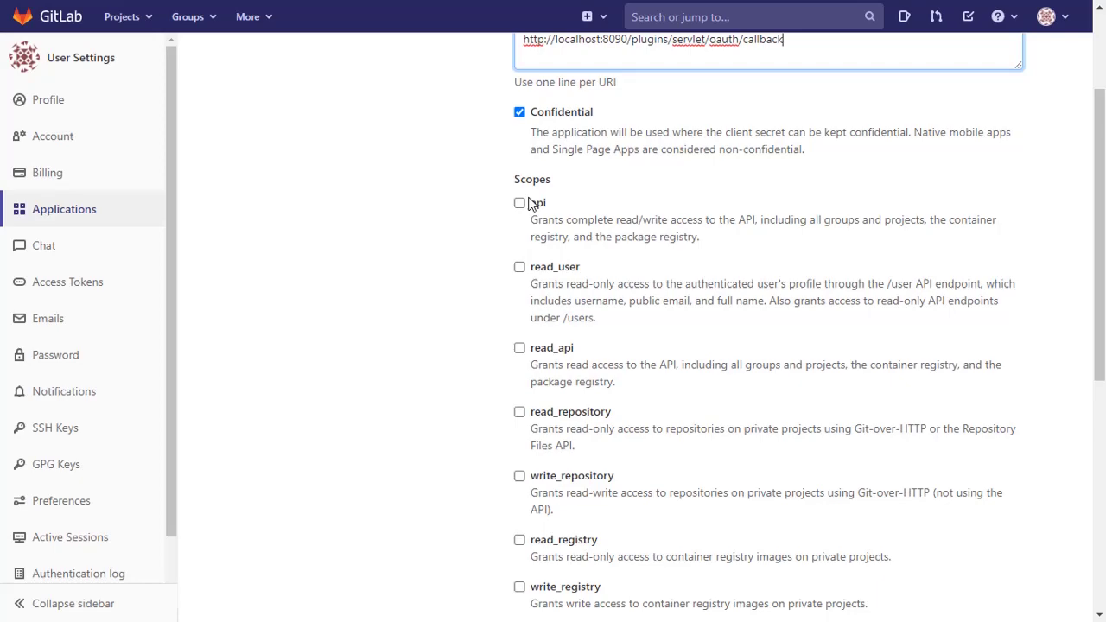
{"action": "left_click", "coordinate": [519, 203]}
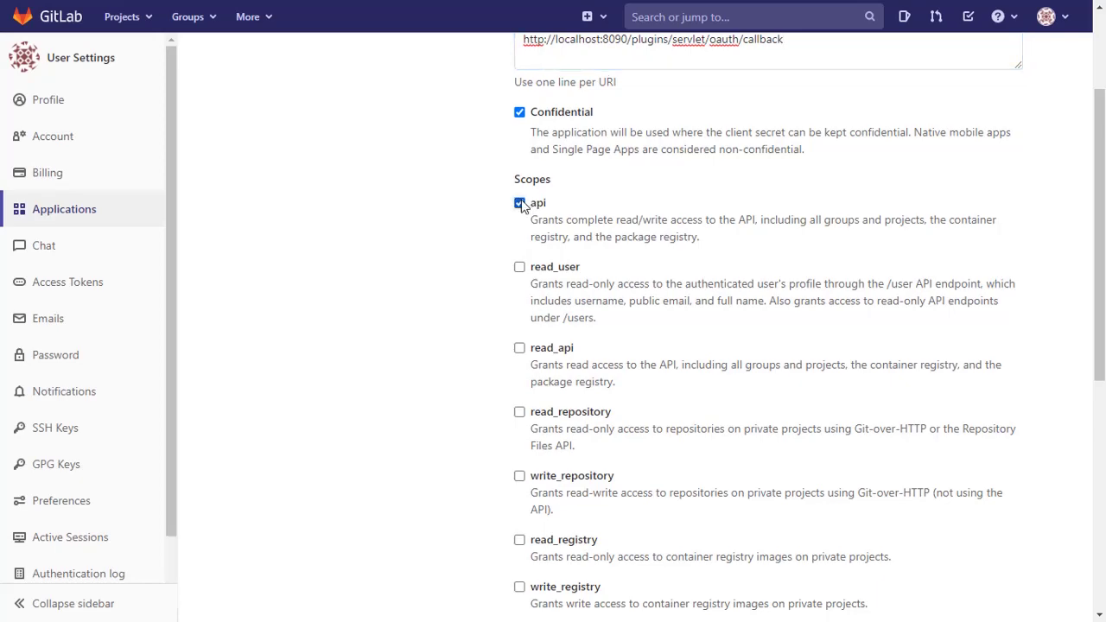
{"action": "scroll", "coordinate": [522, 205], "scroll_direction": "down", "scroll_amount": 5}
{"action": "left_click", "coordinate": [520, 214]}
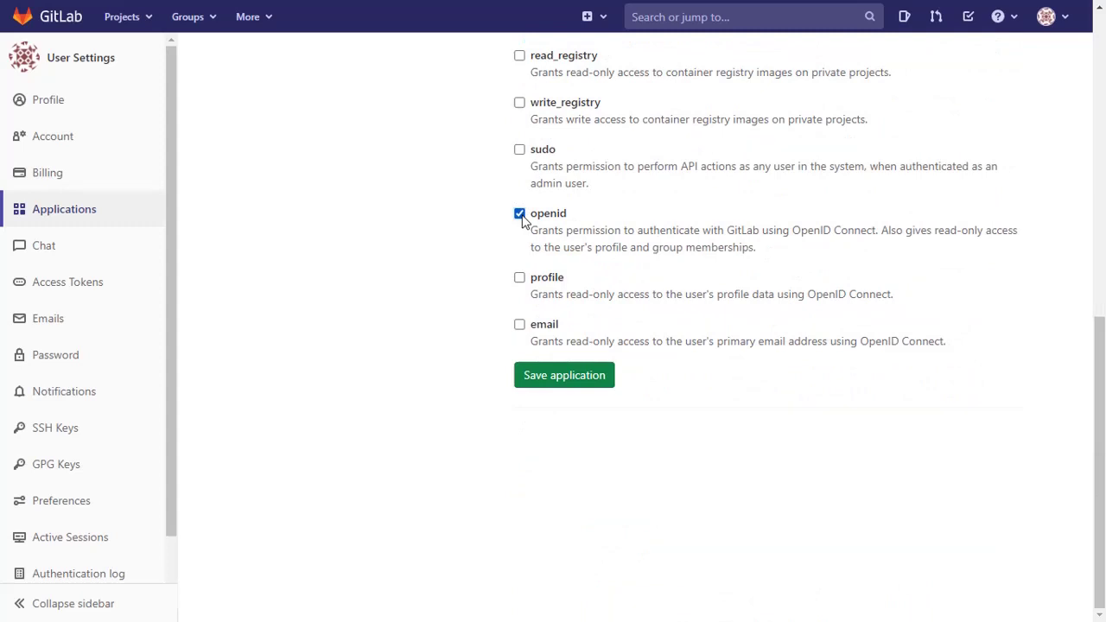
{"action": "left_click", "coordinate": [519, 278]}
{"action": "left_click", "coordinate": [520, 325]}
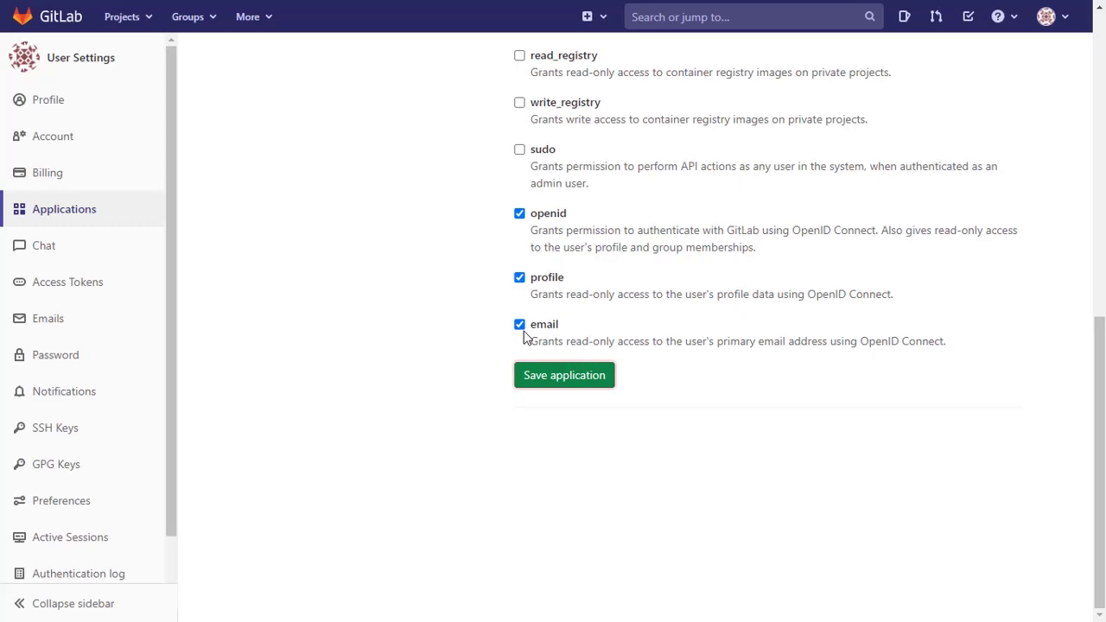
{"action": "left_click", "coordinate": [560, 375]}
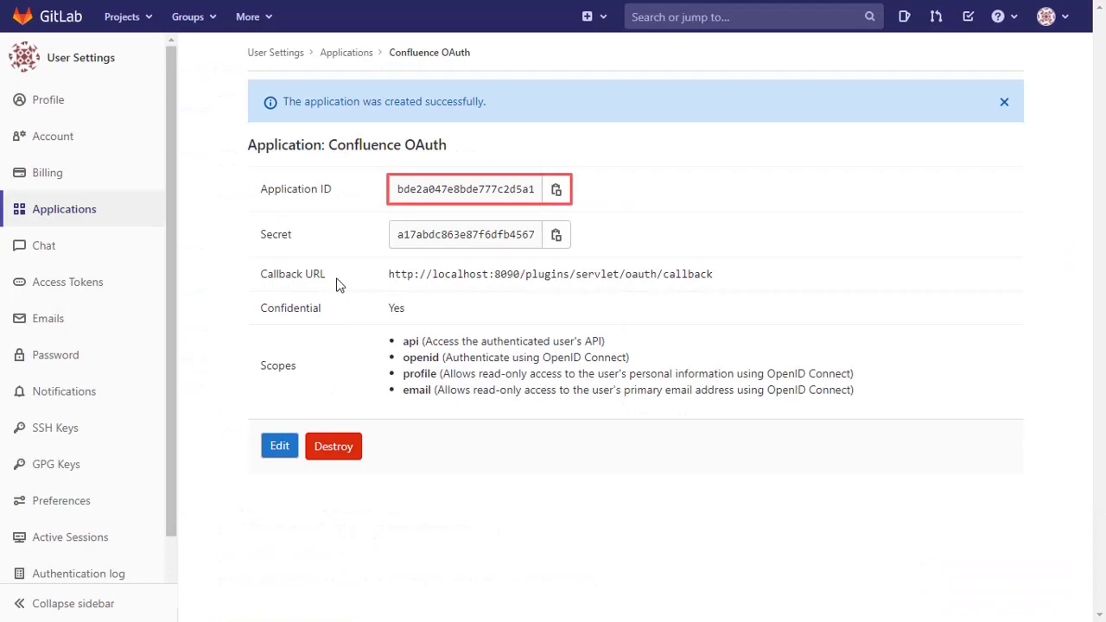
Copy the Confluence OAuth application's Application ID
{"action": "left_click", "coordinate": [555, 190]}
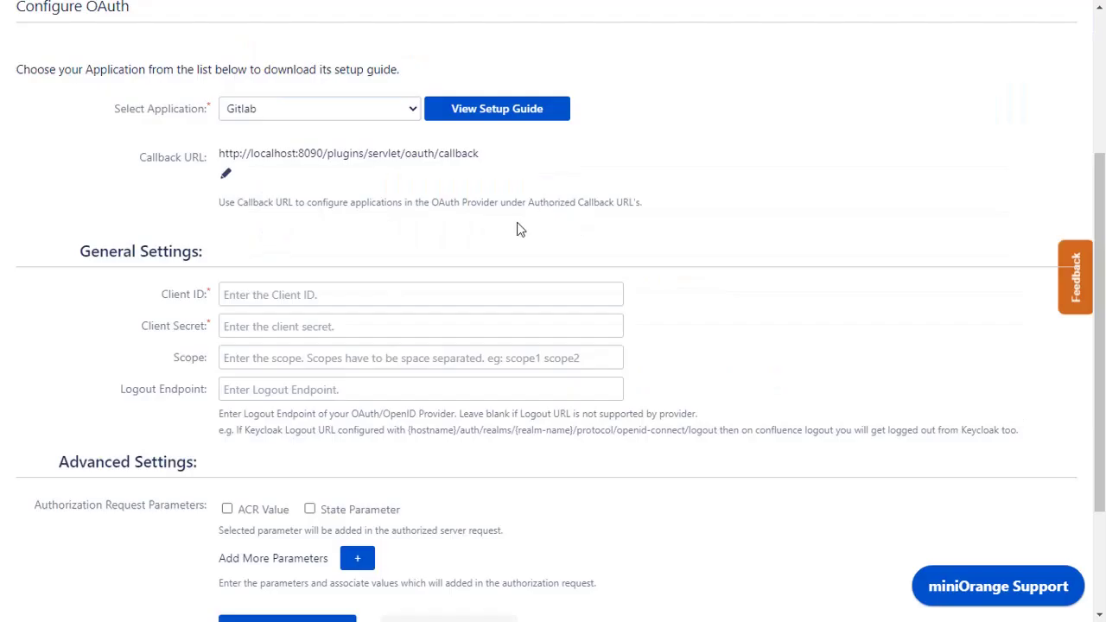
Paste the GitLab client ID and secret, enter the api openid profile email scopes, and save
{"action": "left_click", "coordinate": [400, 294]}
{"action": "key", "text": "ctrl+v"}
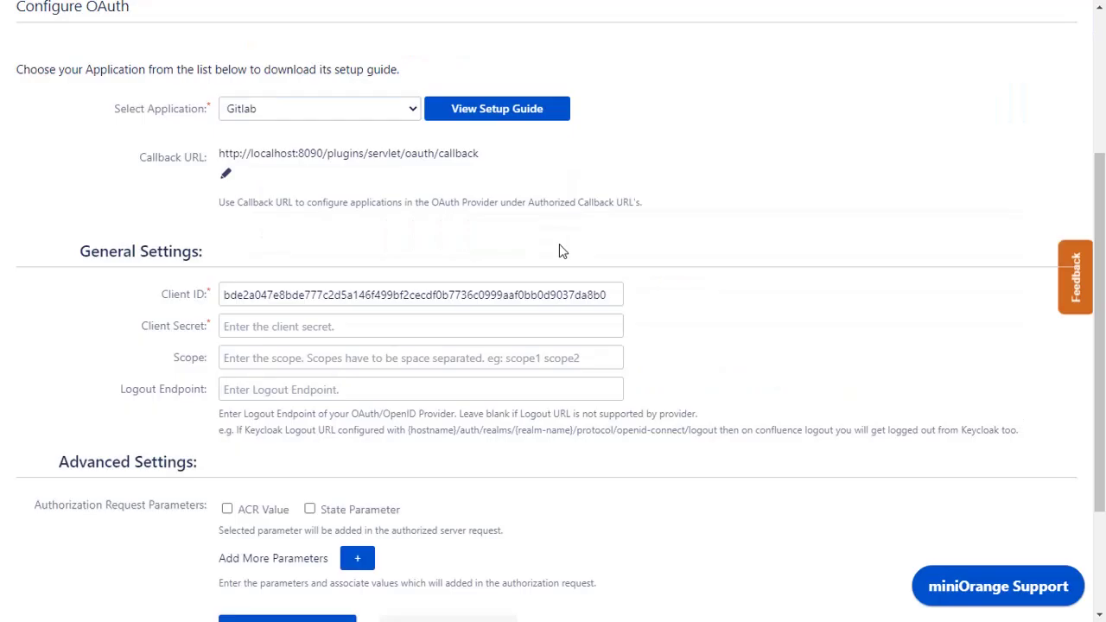
{"action": "left_click", "coordinate": [439, 325]}
{"action": "key", "text": "ctrl+v"}
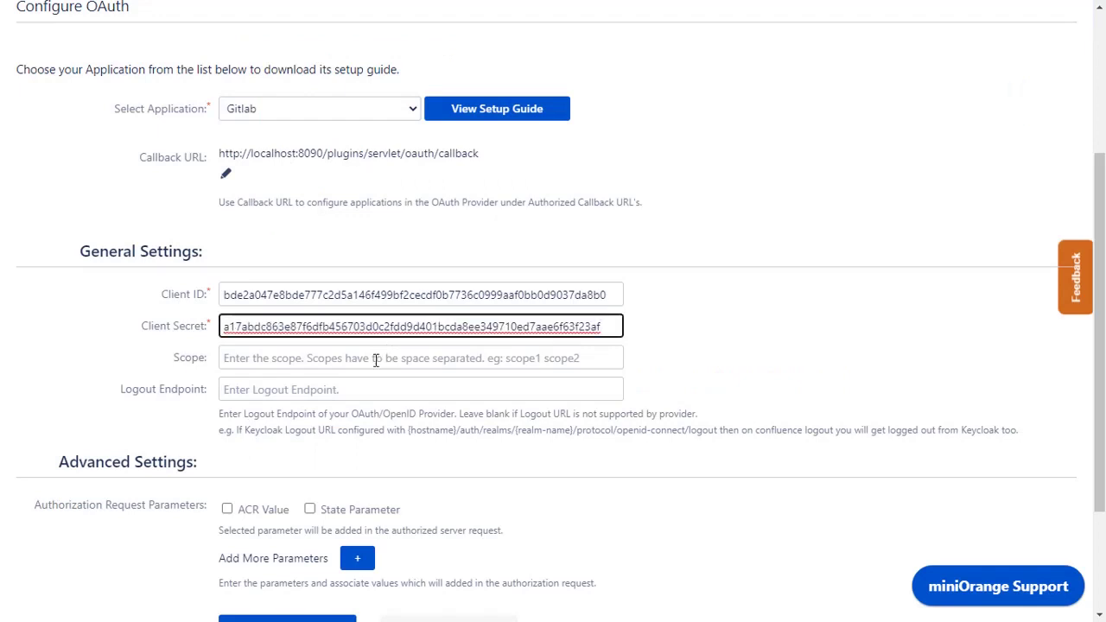
{"action": "left_click", "coordinate": [376, 359]}
{"action": "type", "text": "api open"}
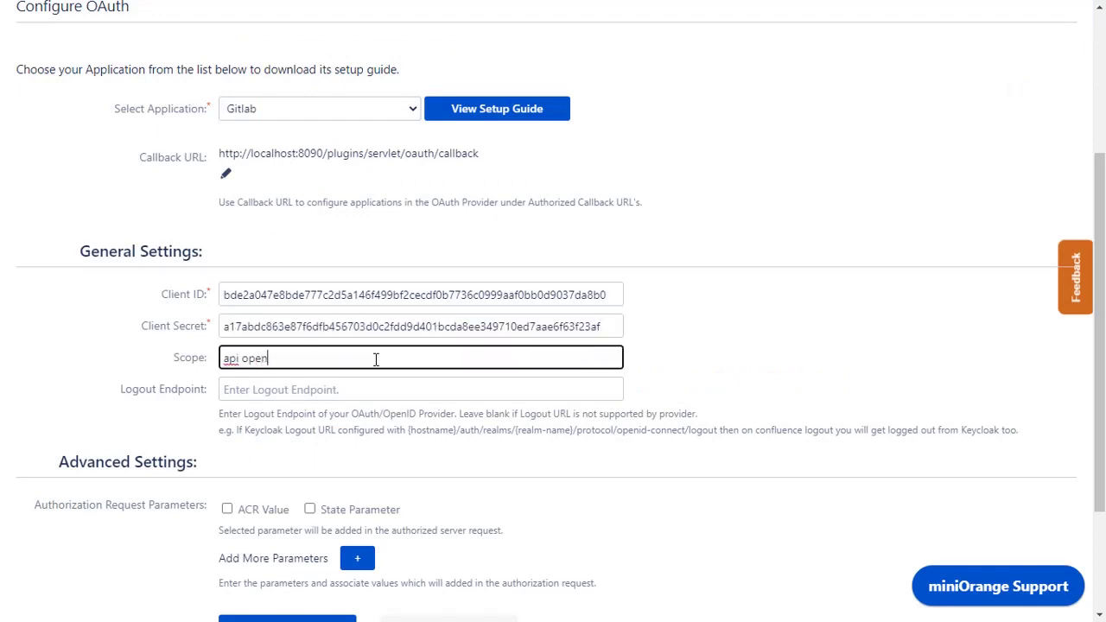
{"action": "type", "text": "id profile email"}
{"action": "scroll", "coordinate": [360, 390], "scroll_direction": "down", "scroll_amount": 2}
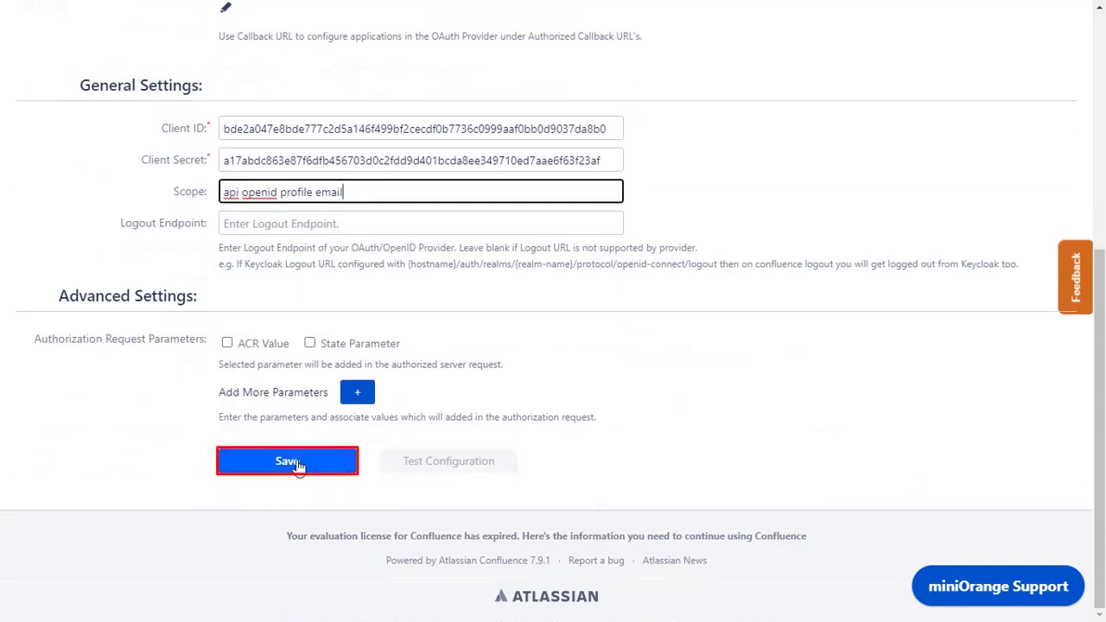
{"action": "left_click", "coordinate": [299, 463]}
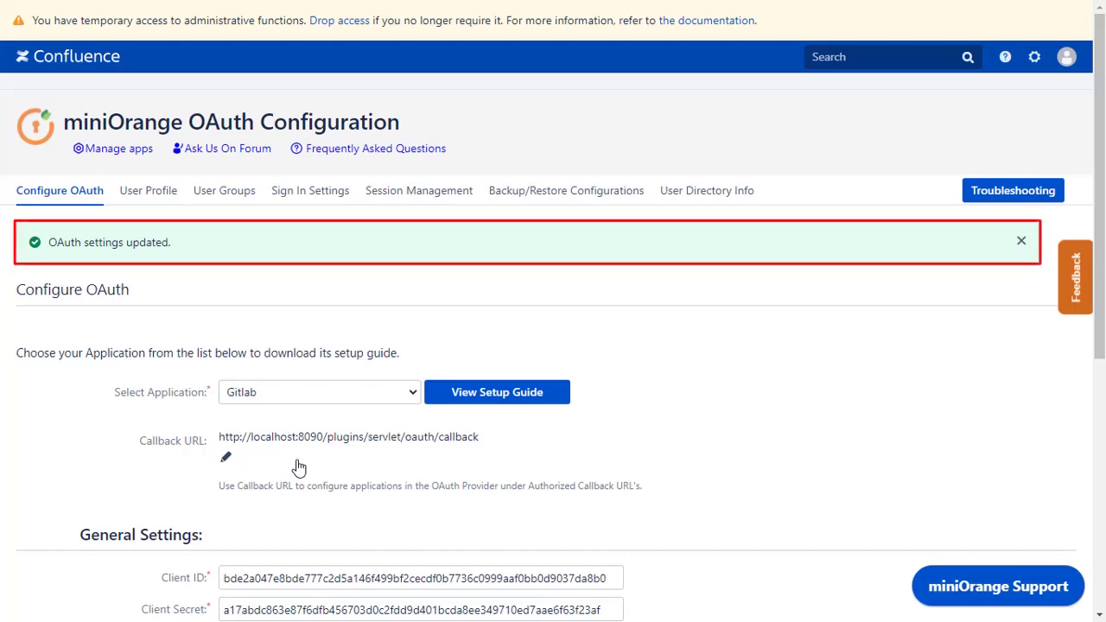
{"action": "scroll", "coordinate": [299, 467], "scroll_direction": "down", "scroll_amount": 2}
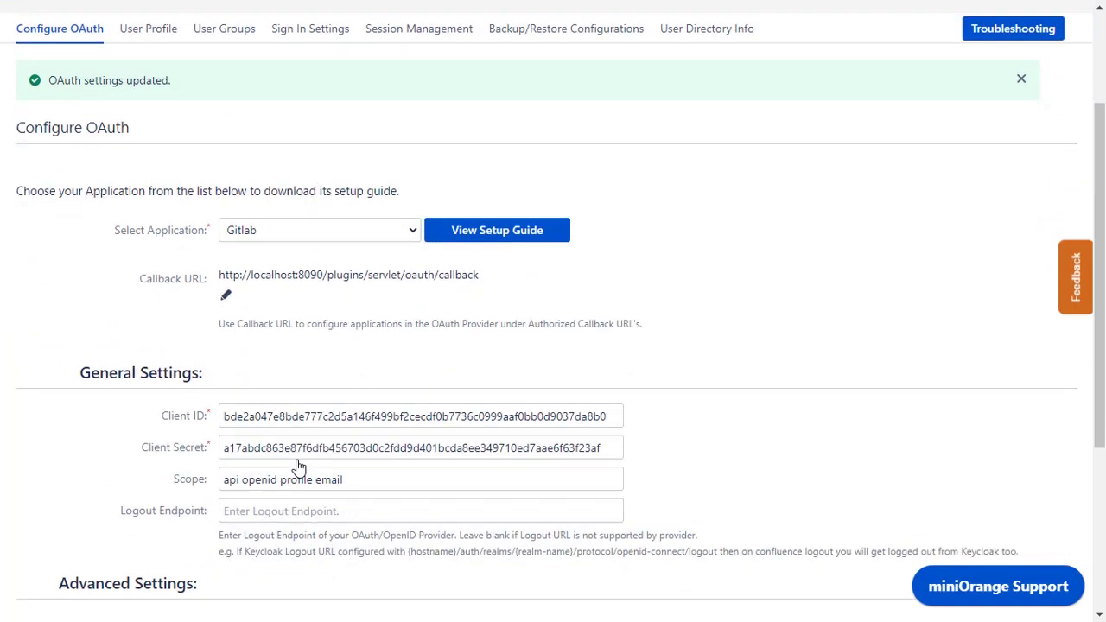
{"action": "scroll", "coordinate": [302, 467], "scroll_direction": "down", "scroll_amount": 3}
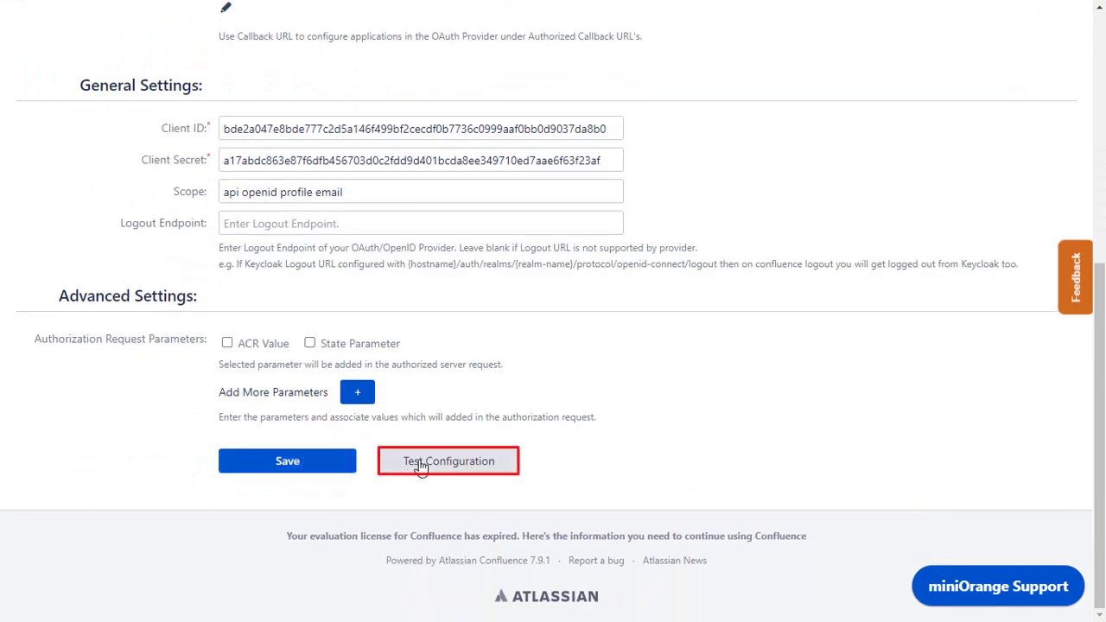
Run Test Configuration for GitLab and review the successful test with returned attributes
{"action": "left_click", "coordinate": [420, 467]}
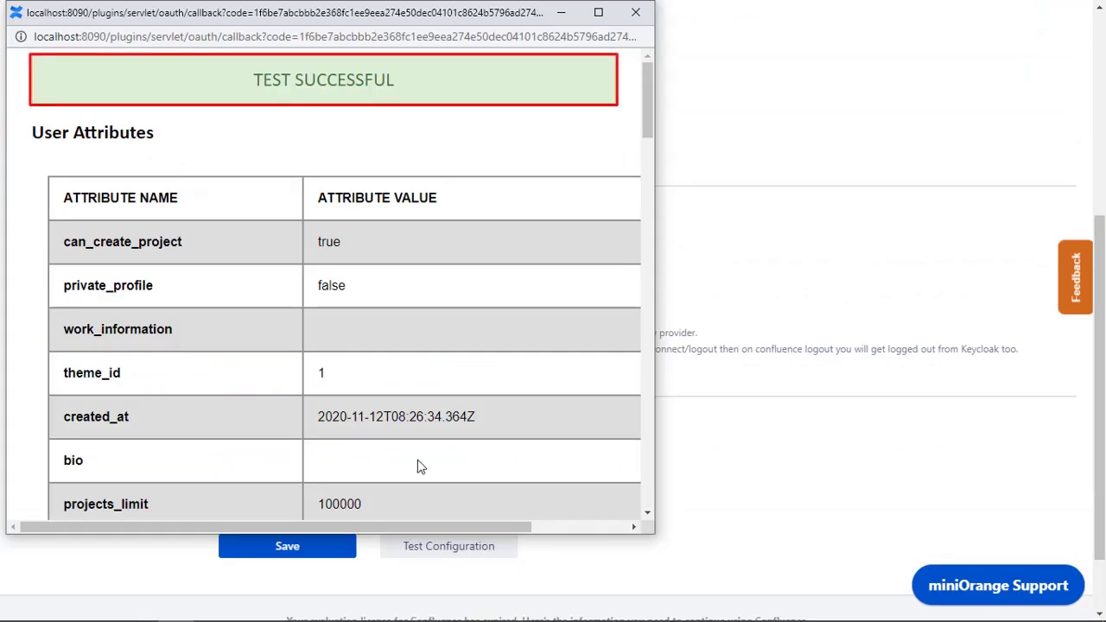
{"action": "left_click_drag", "start_coordinate": [647, 86], "coordinate": [644, 332]}
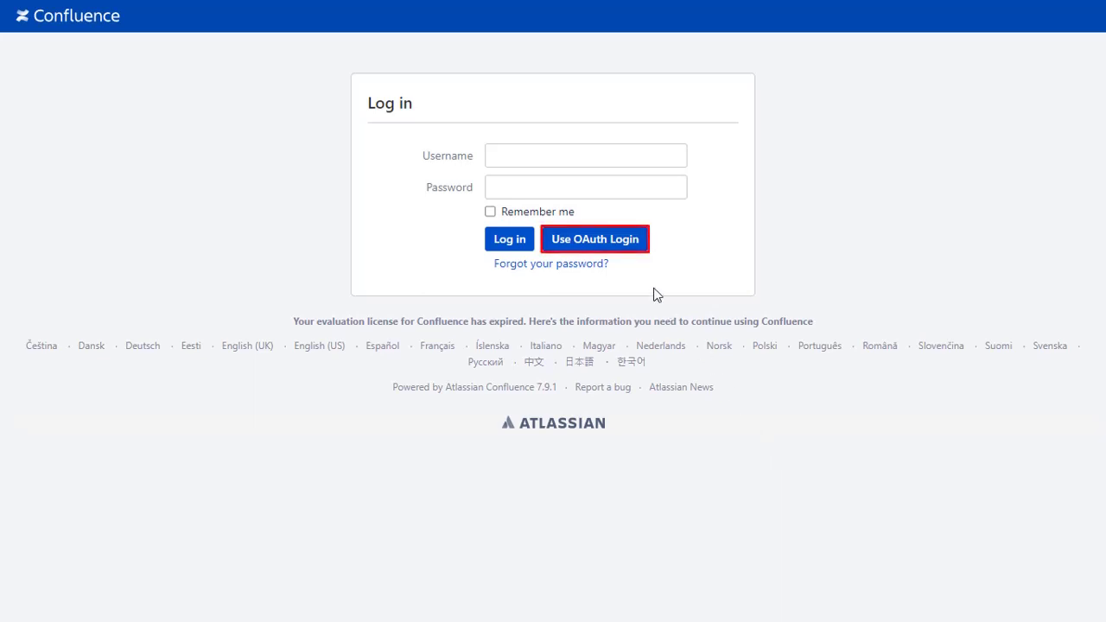
Log in to Confluence via OAuth using the GitLab username and password
{"action": "left_click", "coordinate": [639, 250]}
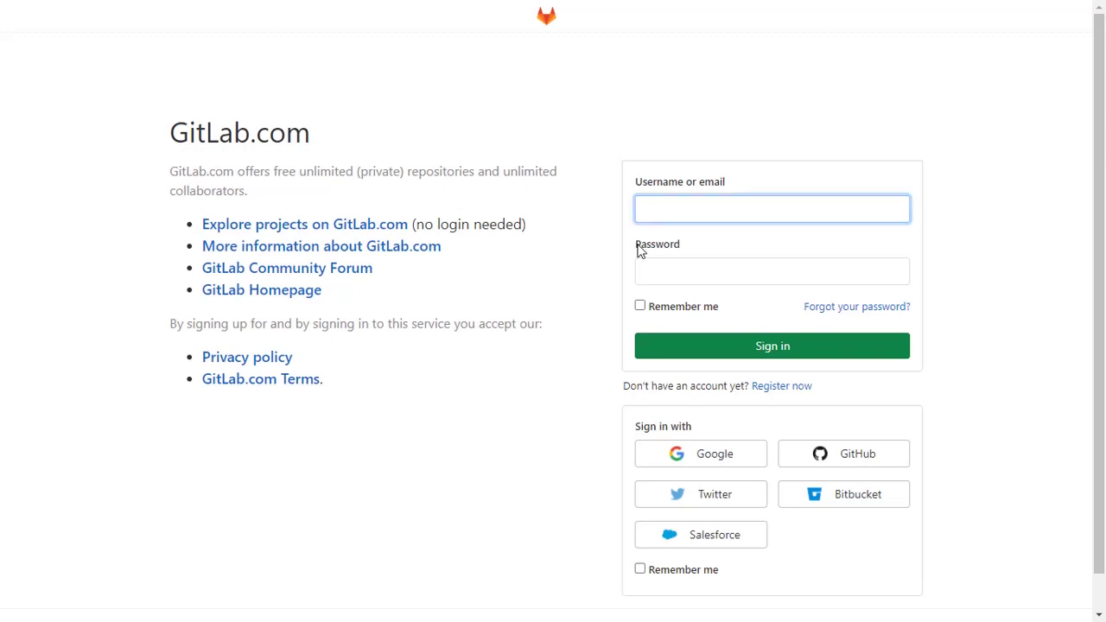
{"action": "left_click", "coordinate": [657, 272]}
{"action": "type", "text": "•••••••••••"}
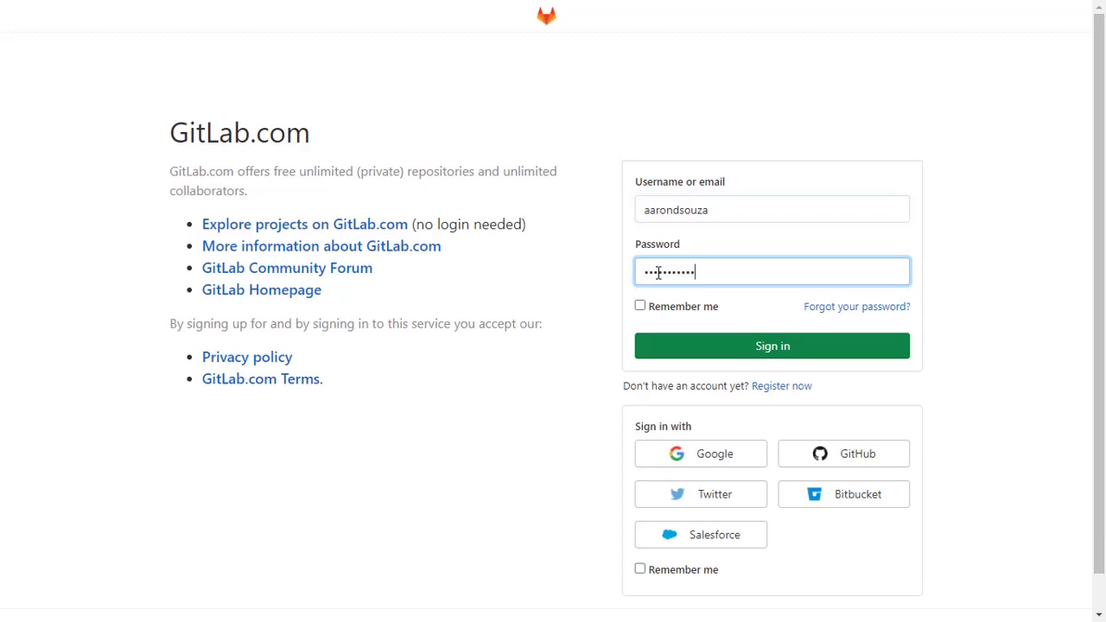
{"action": "left_click", "coordinate": [781, 354]}
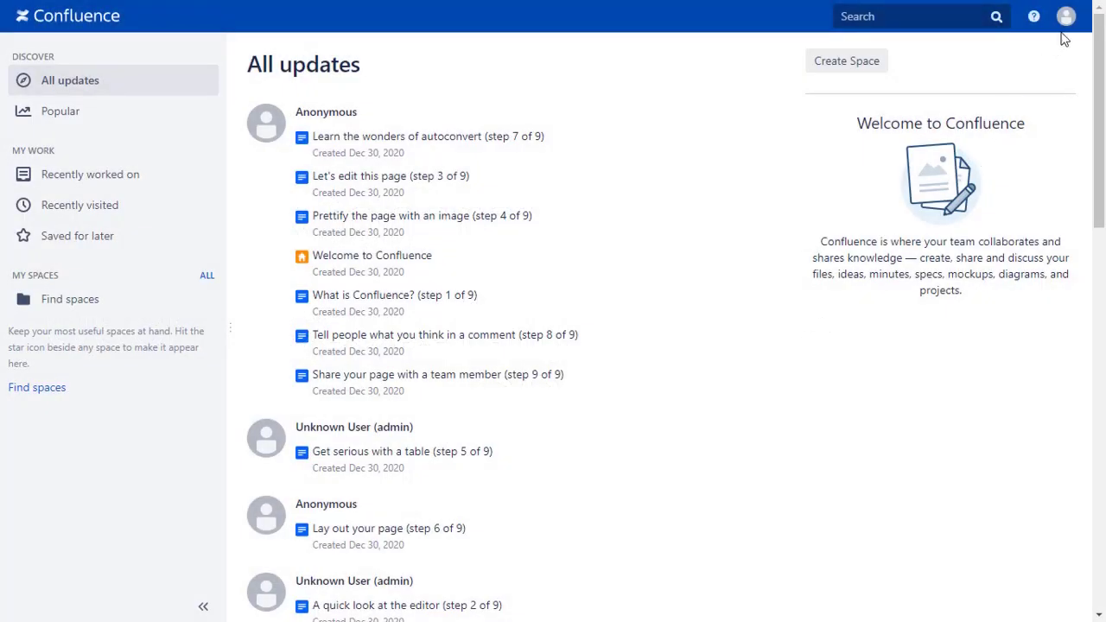
Open the signed-in user's Profile from the top-right avatar menu
{"action": "left_click", "coordinate": [1065, 24]}
{"action": "left_click", "coordinate": [1012, 53]}
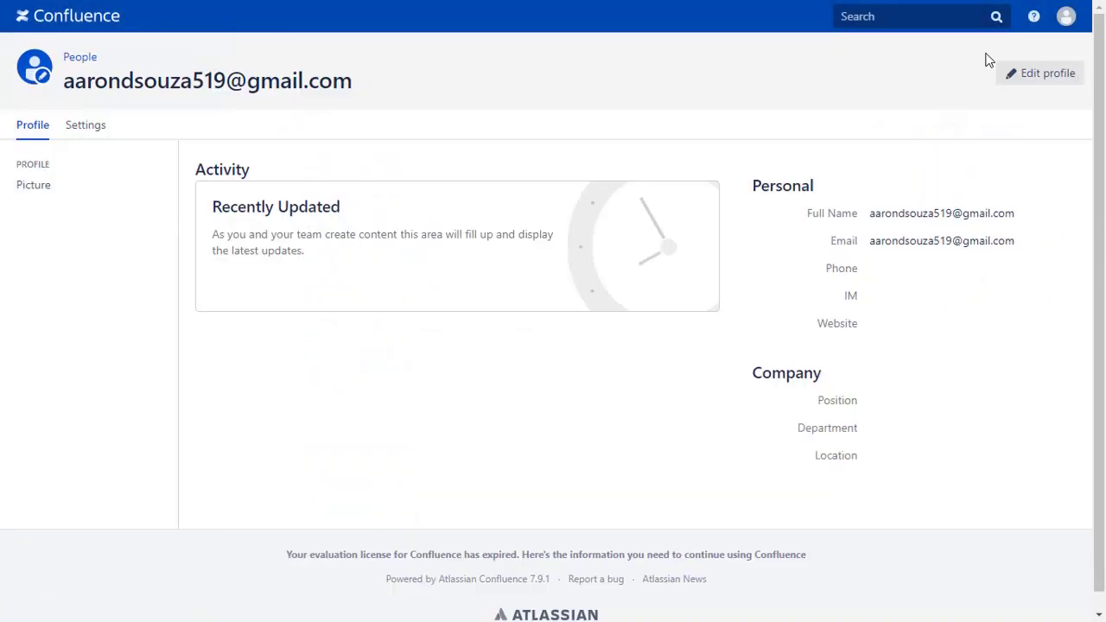